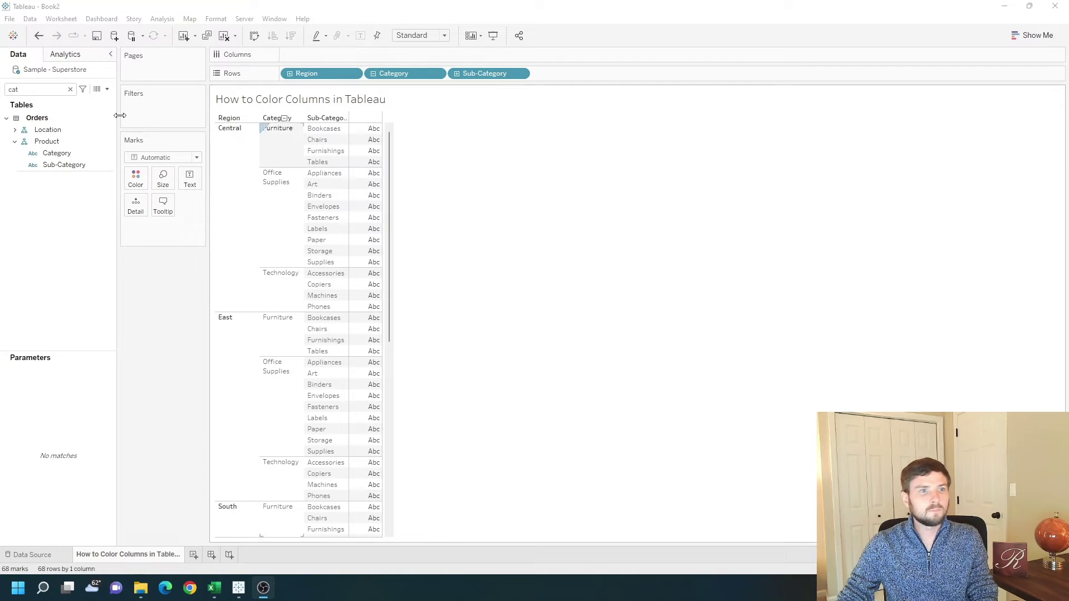
Find Sales in the Data pane and add its totals to the table.
click(26, 90)
key(ctrl+a)
text(sa)
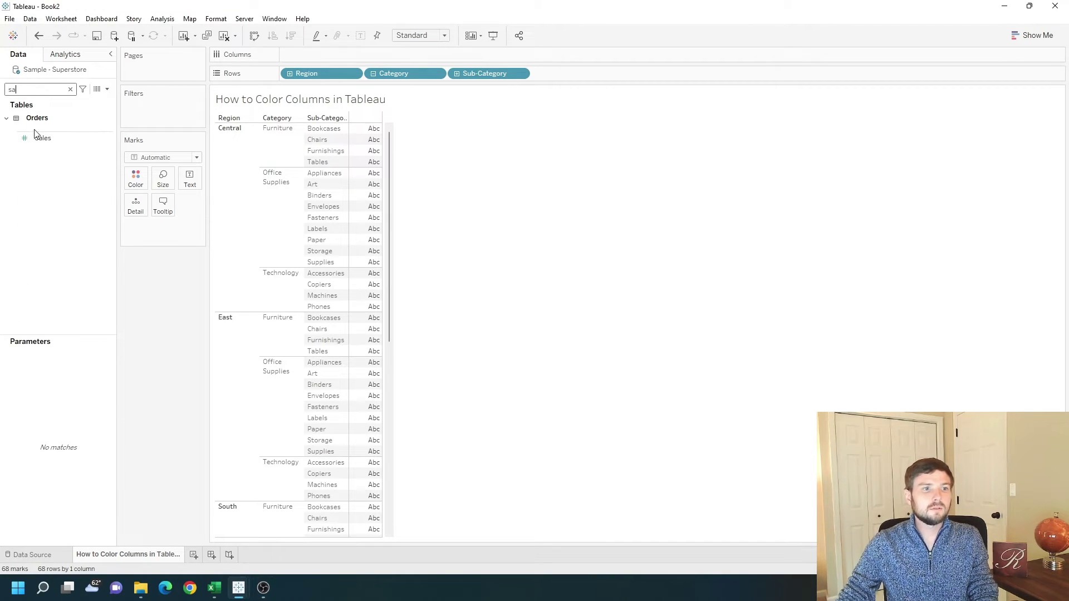
drag(43, 138, 361, 148)
Find Profit and add it as a second column beside Sales.
click(34, 89)
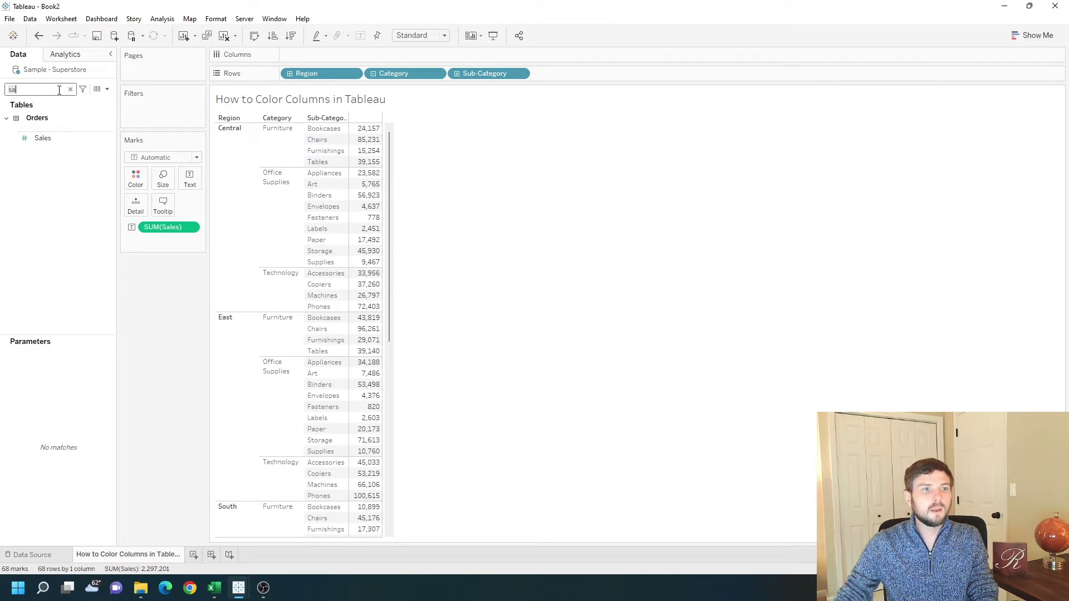
key(ctrl+a)
text(profi)
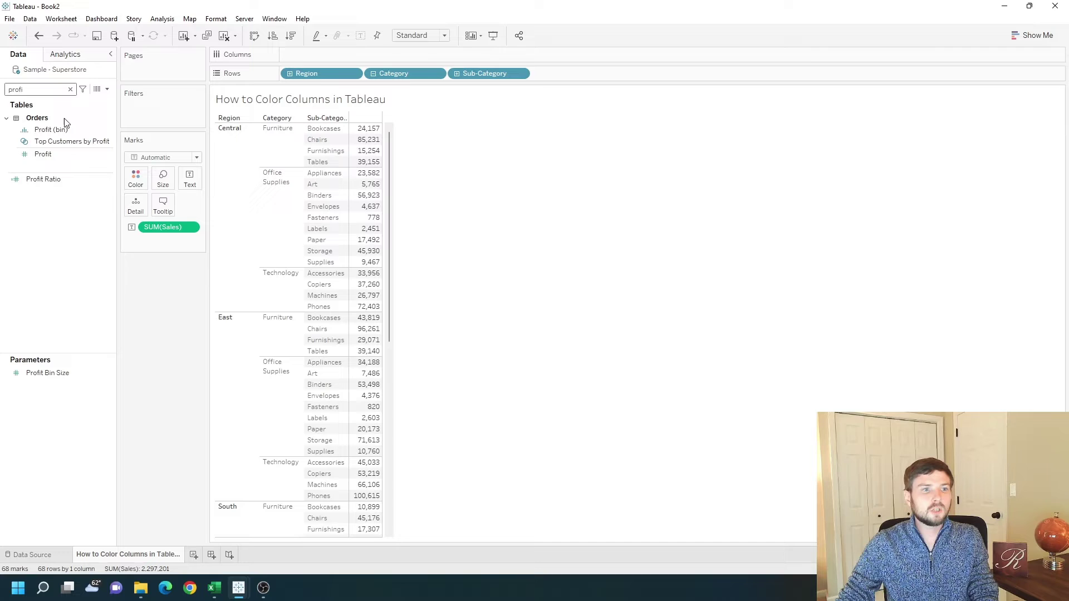
mouse_move(42, 153)
mouse_down()
mouse_move(259, 134)
mouse_move(370, 171)
mouse_up()
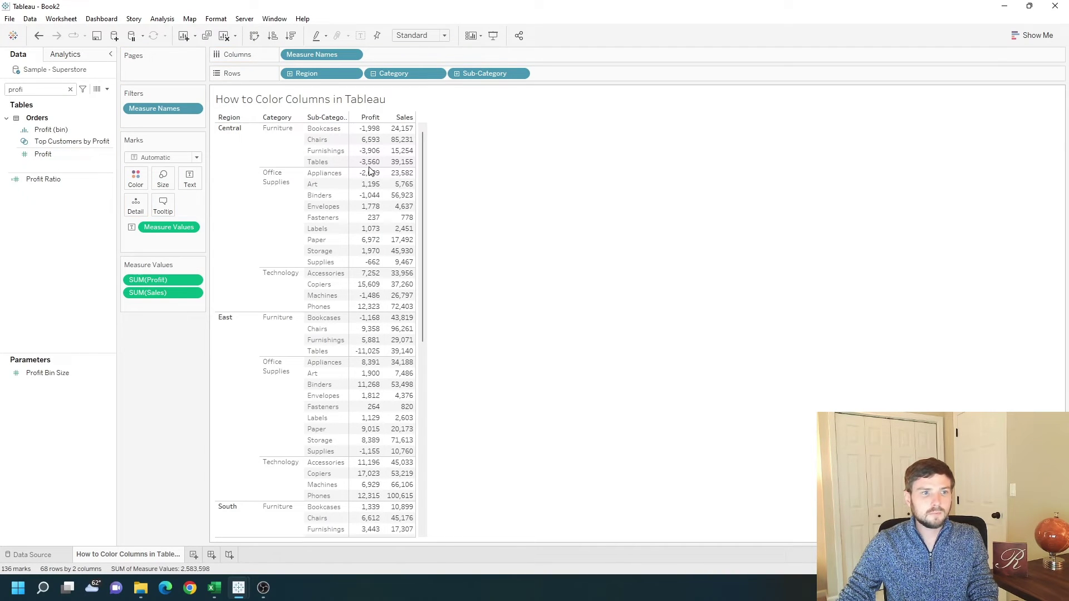
Color the table by Measure Values, using separate legends for Profit and Sales.
click(36, 91)
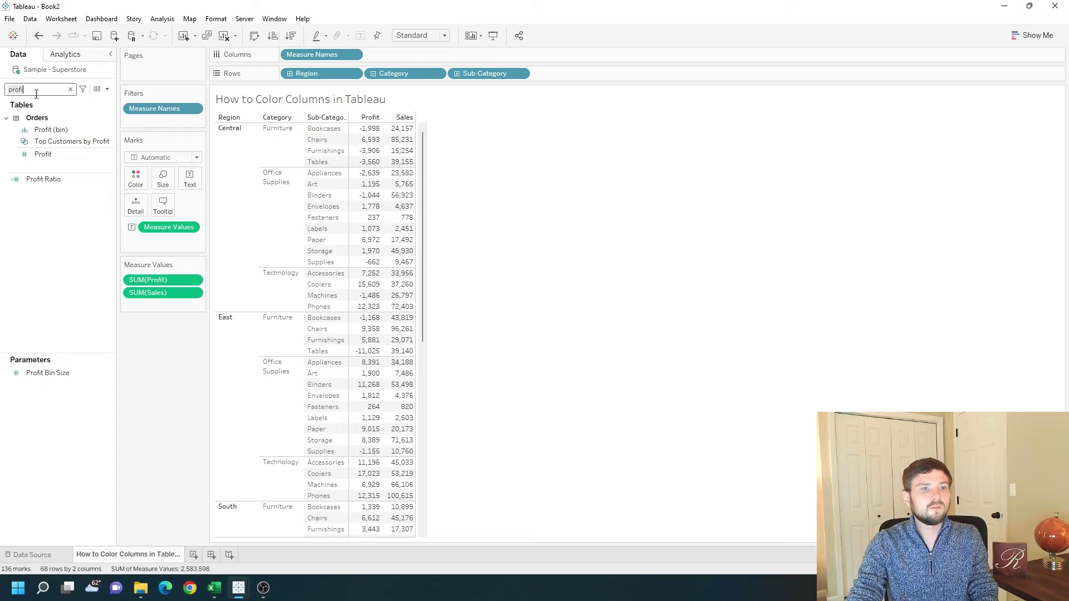
text(val)
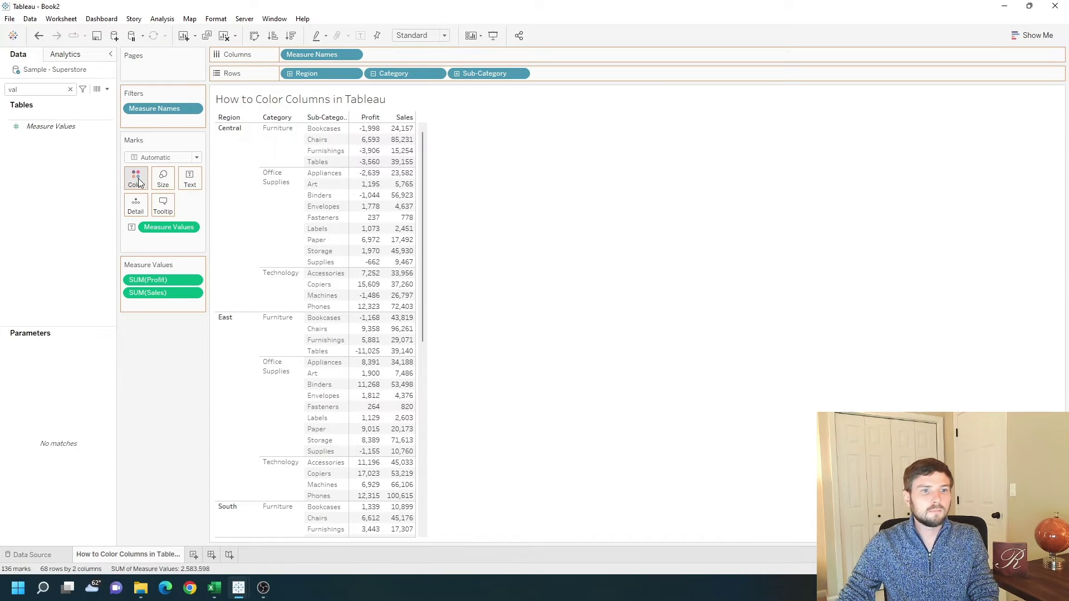
drag(50, 126, 135, 179)
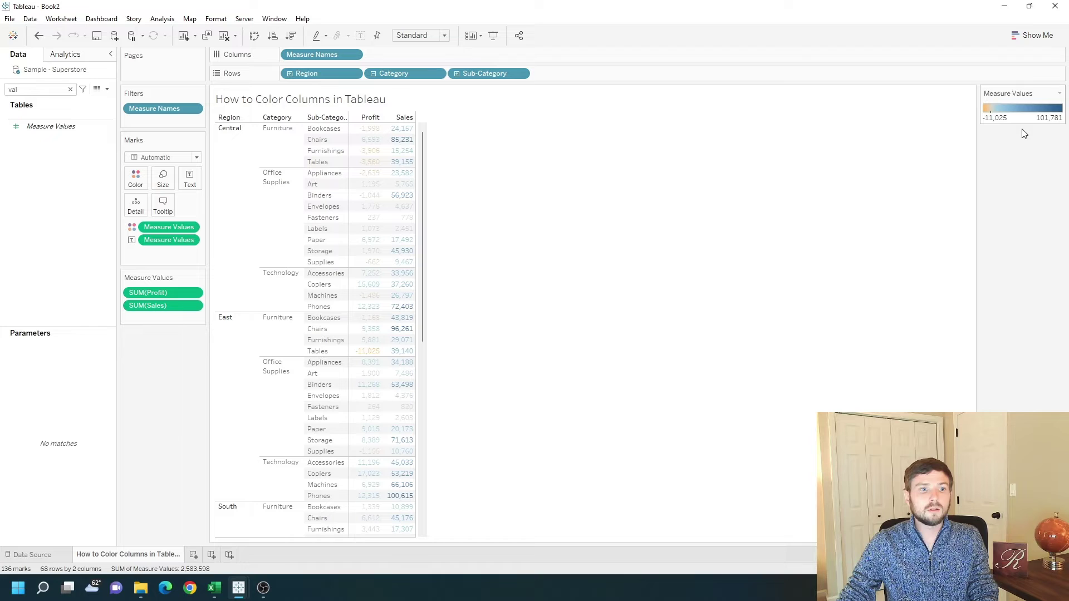
mouse_move(167, 228)
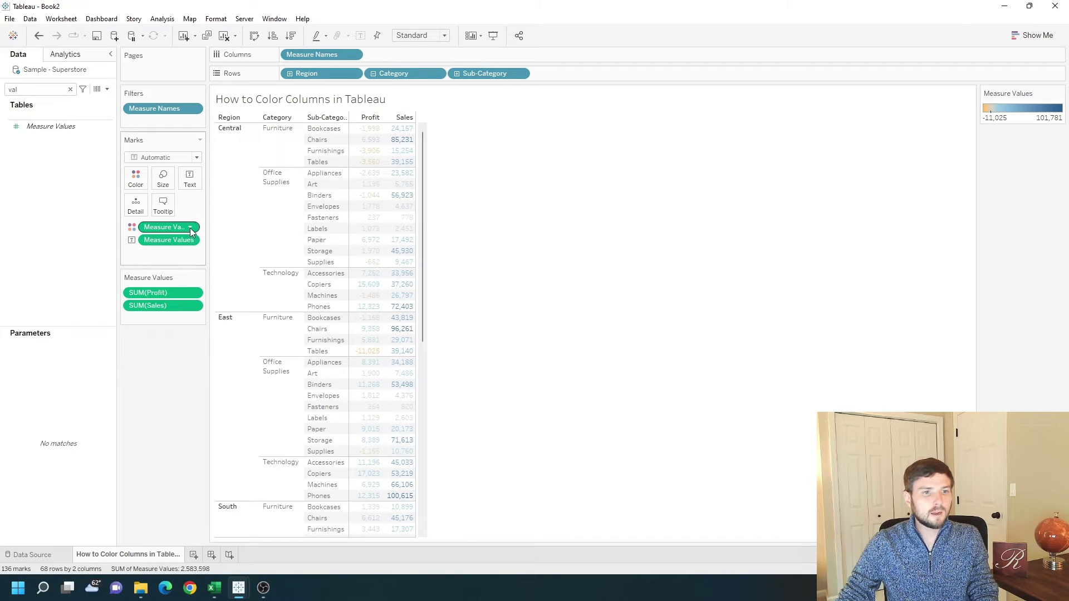
click(191, 229)
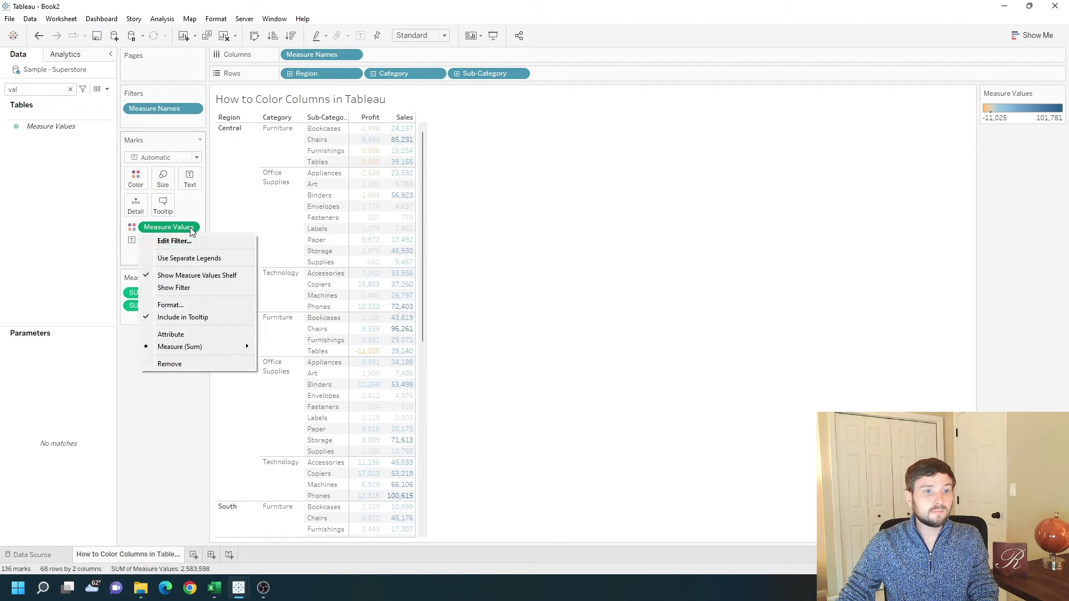
click(212, 259)
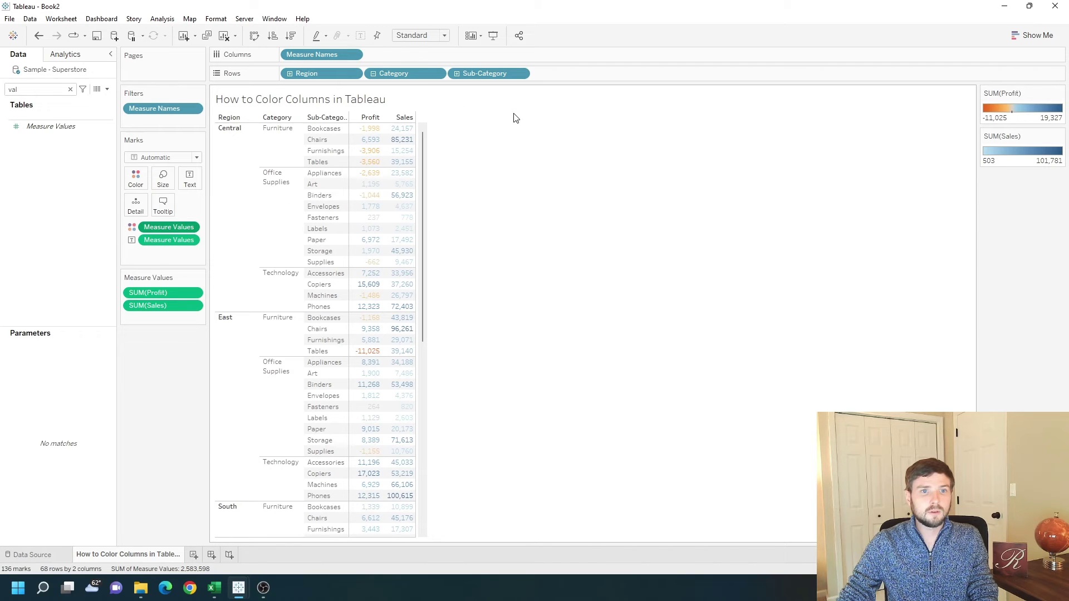
Change the mark type from Automatic to Square.
click(163, 158)
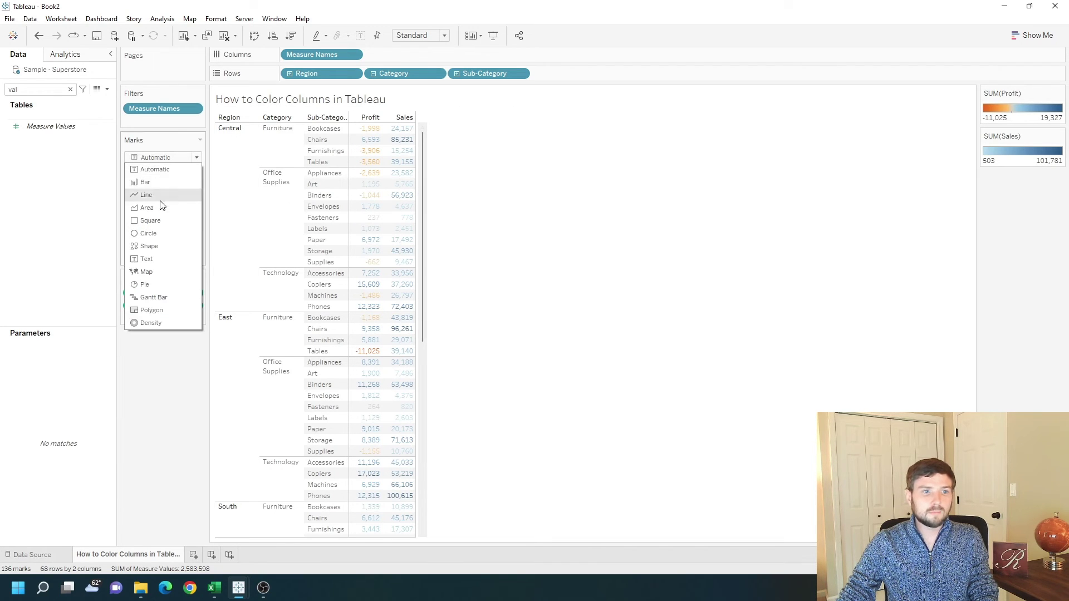
click(164, 221)
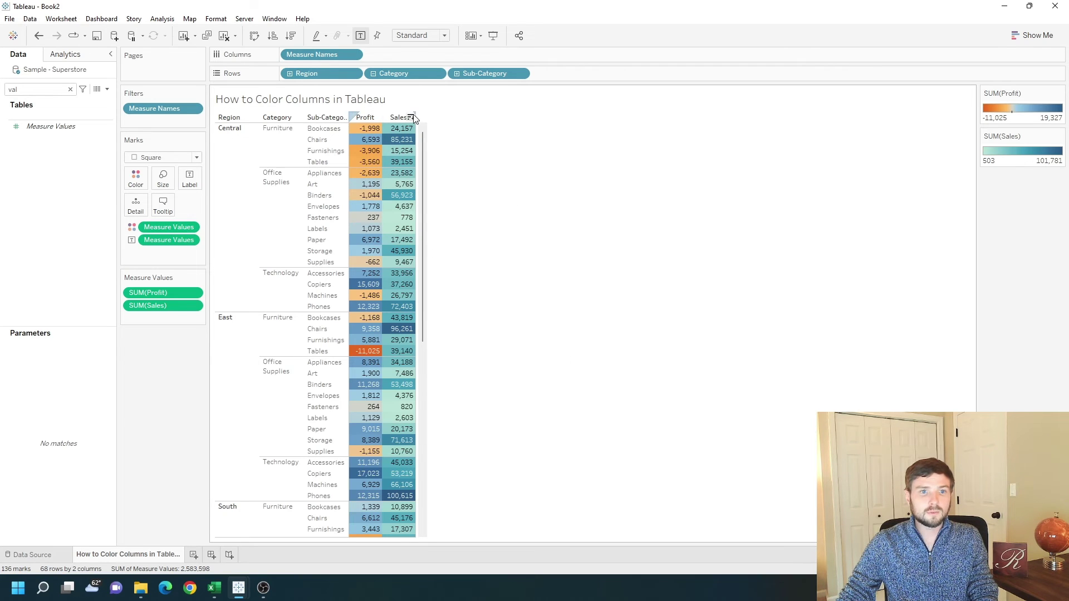
click(34, 89)
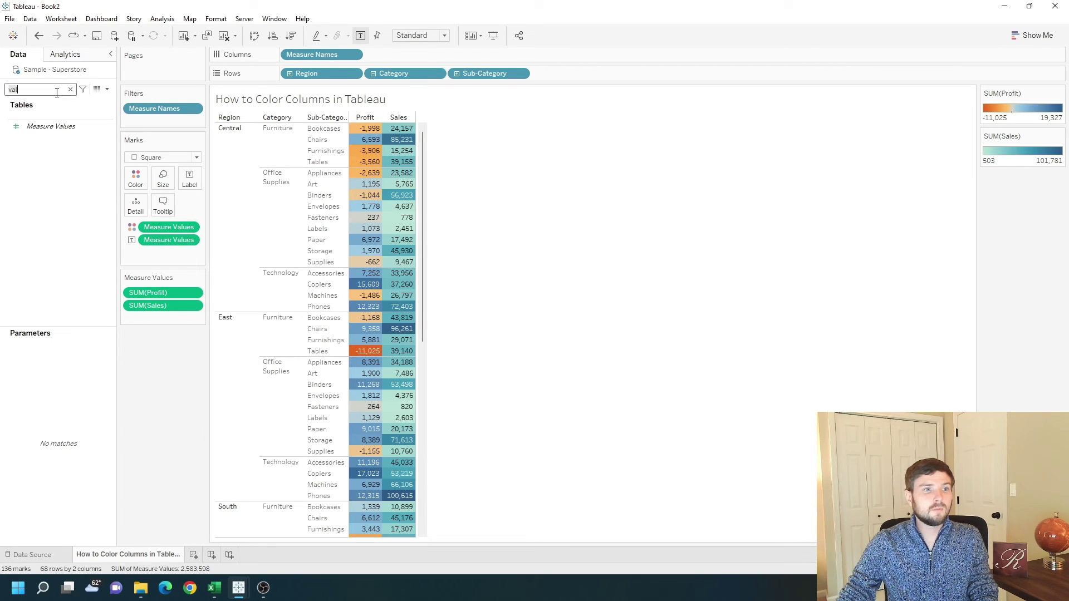
text(quan)
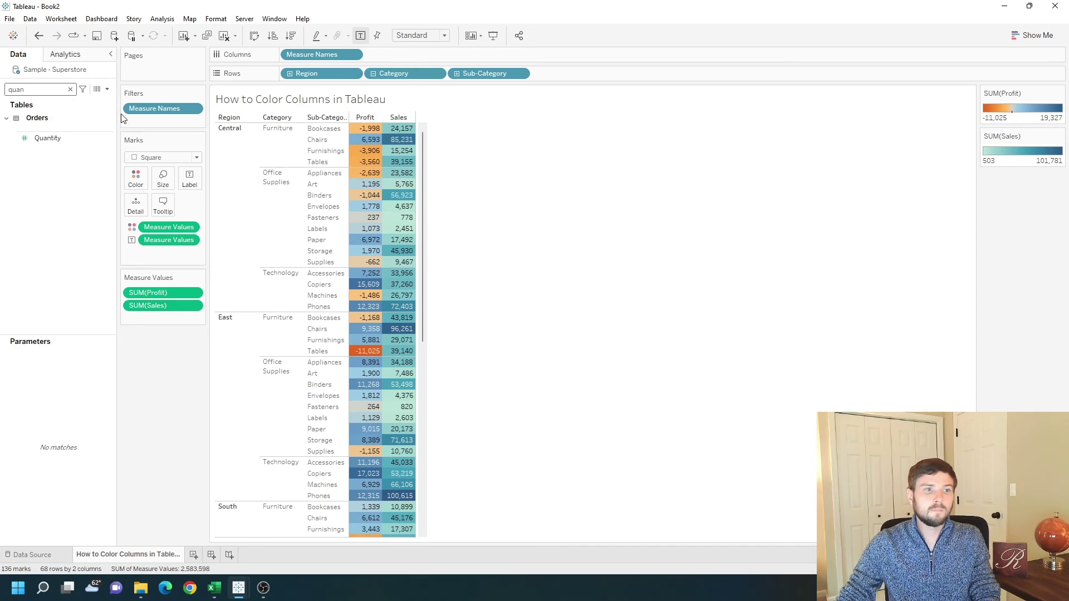
Add Quantity as a third column and apply the Green palette to its legend.
mouse_move(47, 138)
mouse_down()
mouse_move(191, 312)
mouse_move(167, 320)
mouse_up()
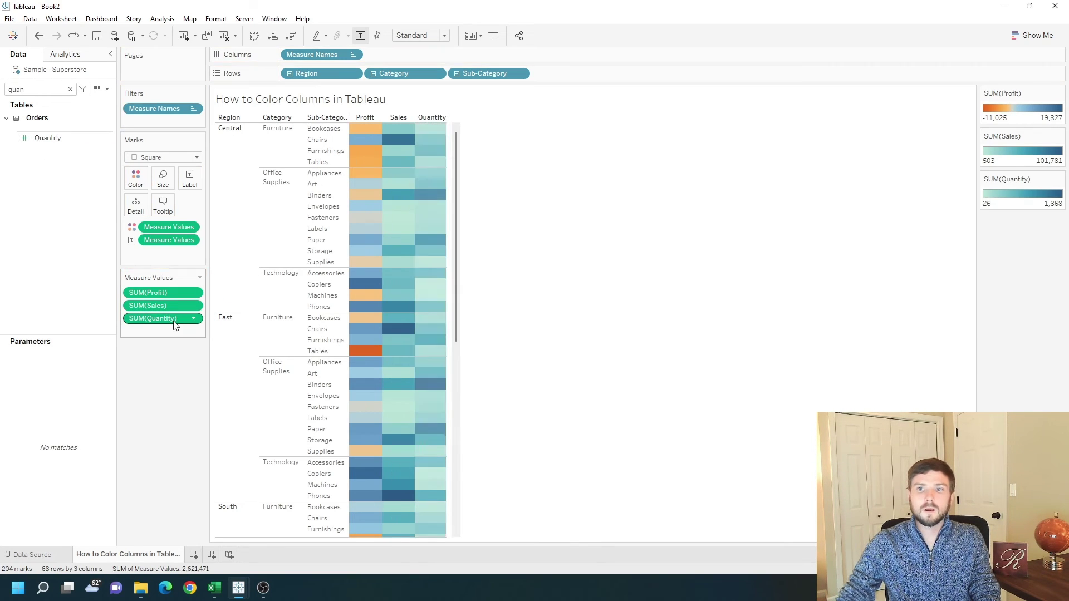
click(1059, 180)
click(1000, 206)
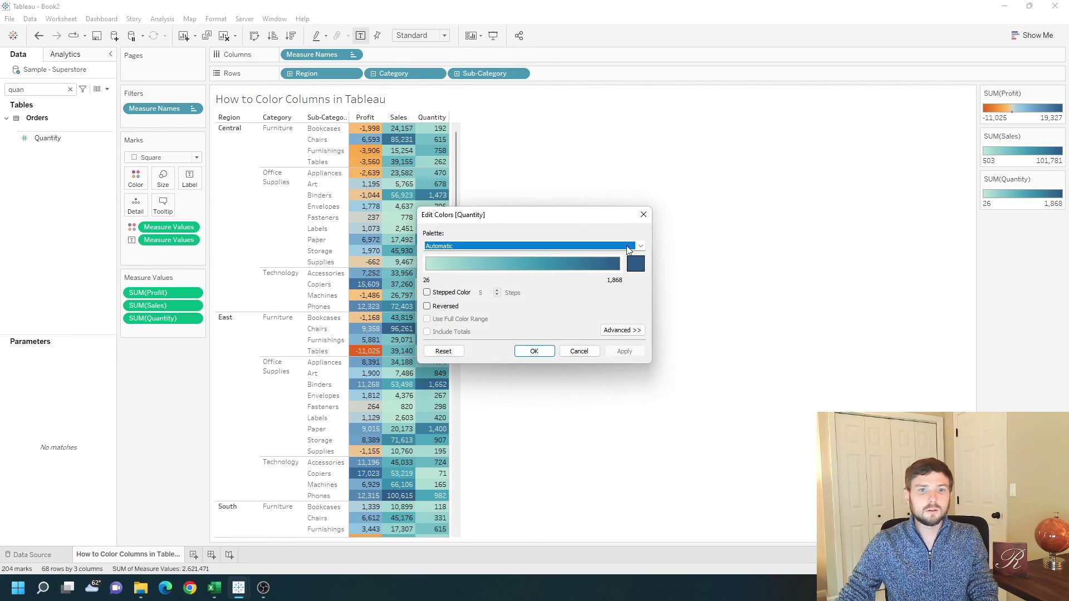
click(628, 249)
click(447, 281)
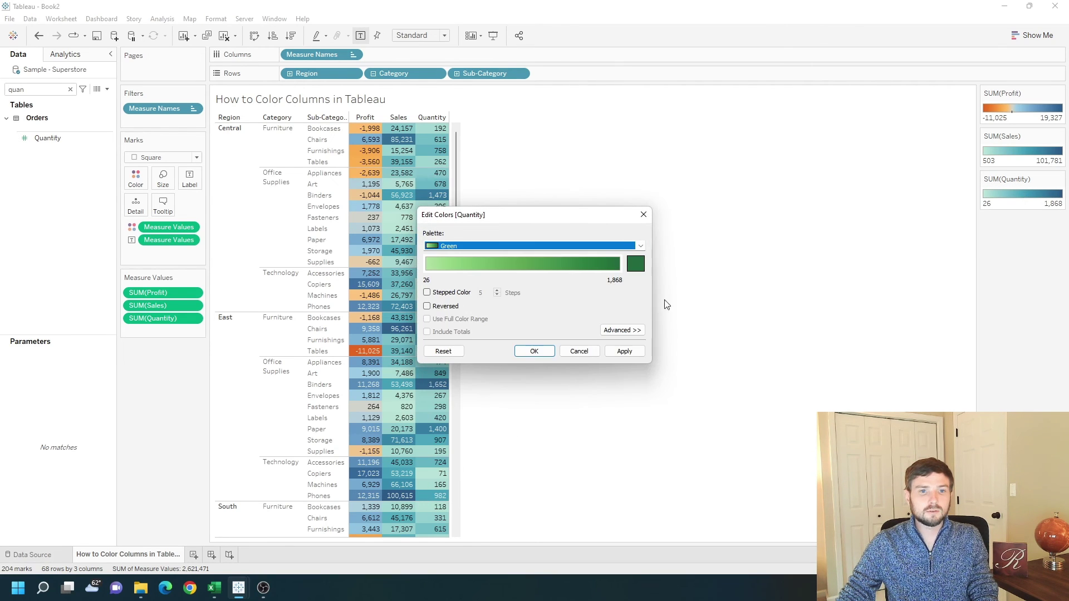
click(625, 351)
click(534, 352)
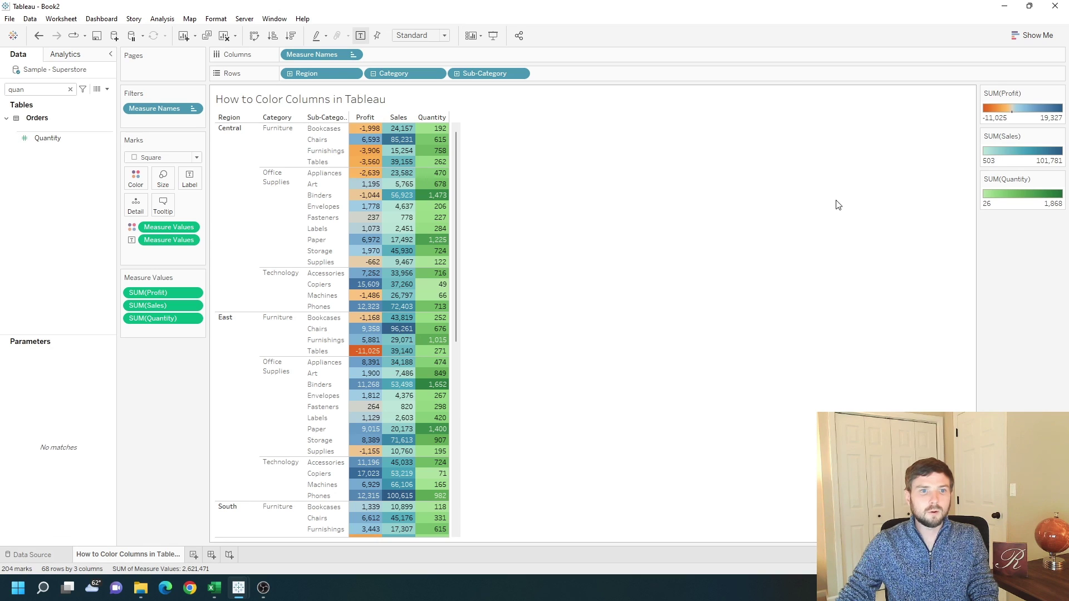